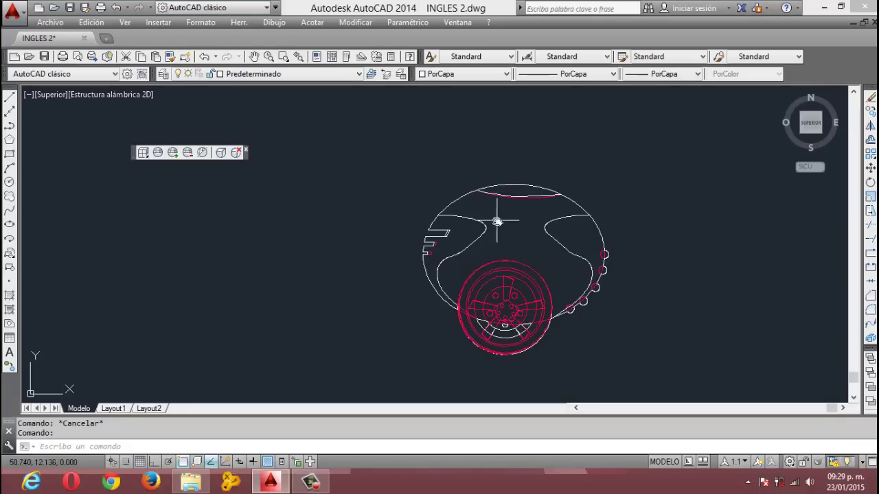
Pan the view so the car drawing sits centred on screen
{"action": "middle_click_drag", "start_coordinate": [496, 221], "coordinate": [430, 227]}
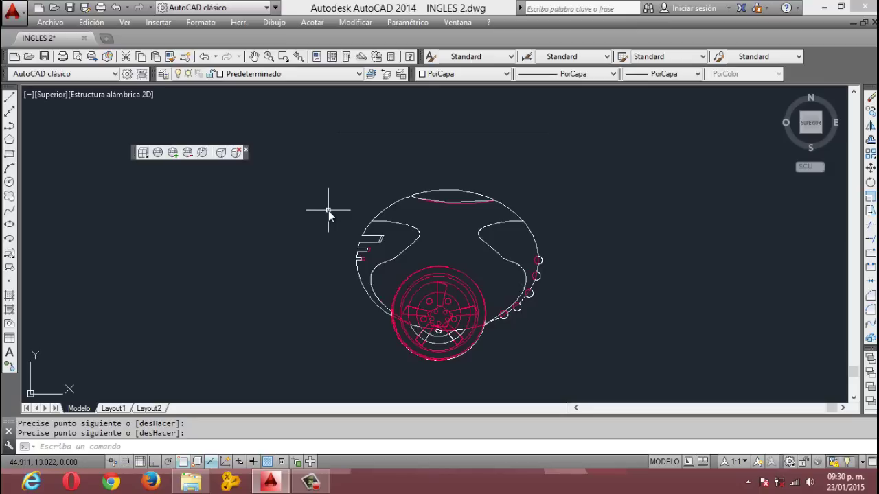
{"action": "type", "text": "est"}
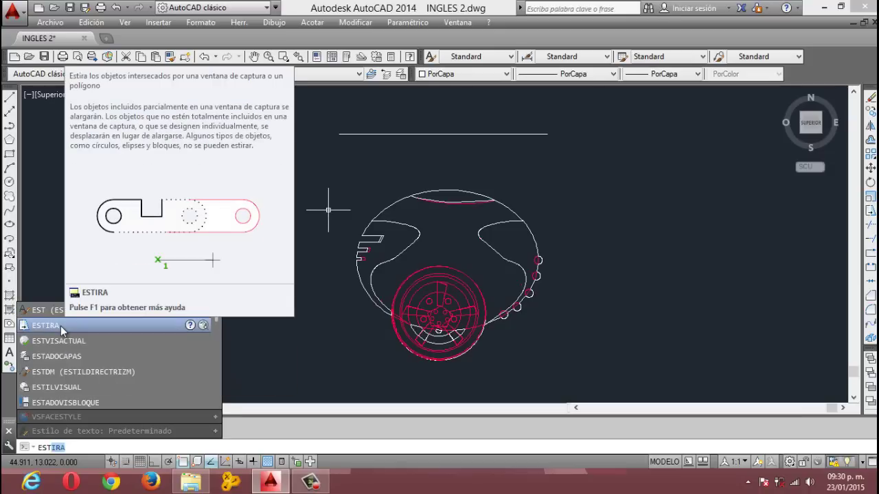
{"action": "left_click", "coordinate": [61, 326]}
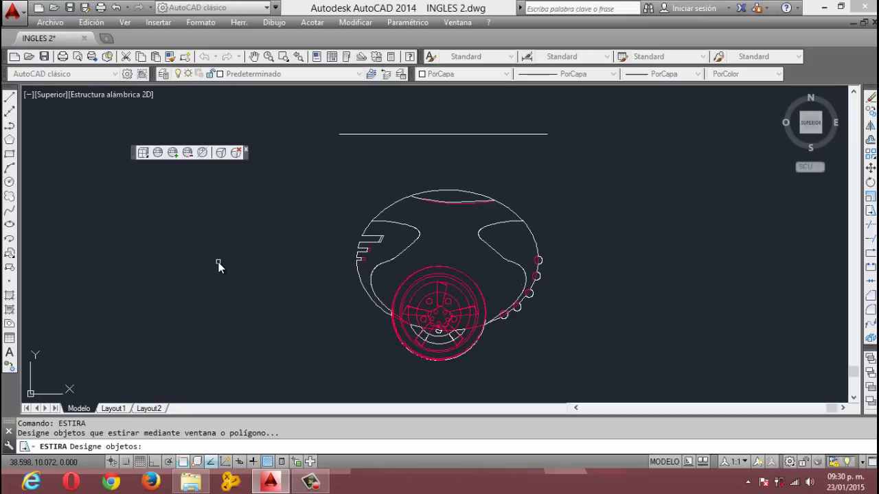
{"action": "left_click", "coordinate": [308, 190]}
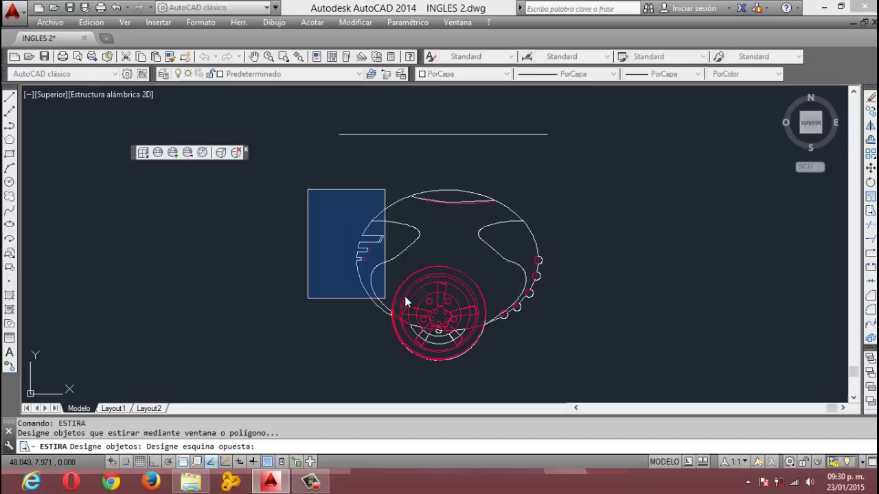
{"action": "left_click", "coordinate": [429, 259]}
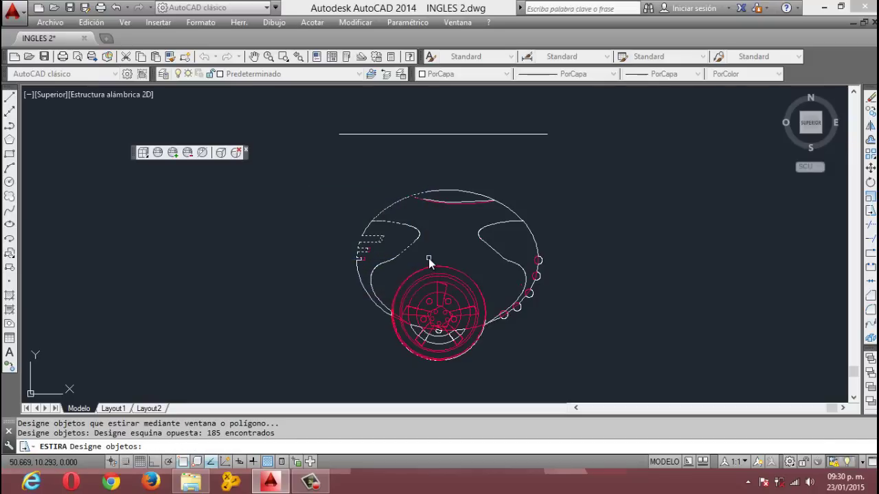
{"action": "key", "text": "Return"}
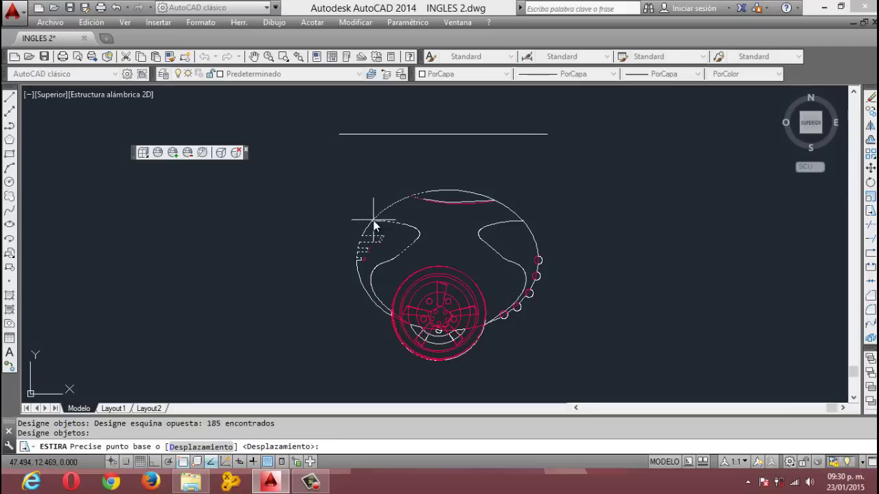
{"action": "left_click", "coordinate": [374, 221]}
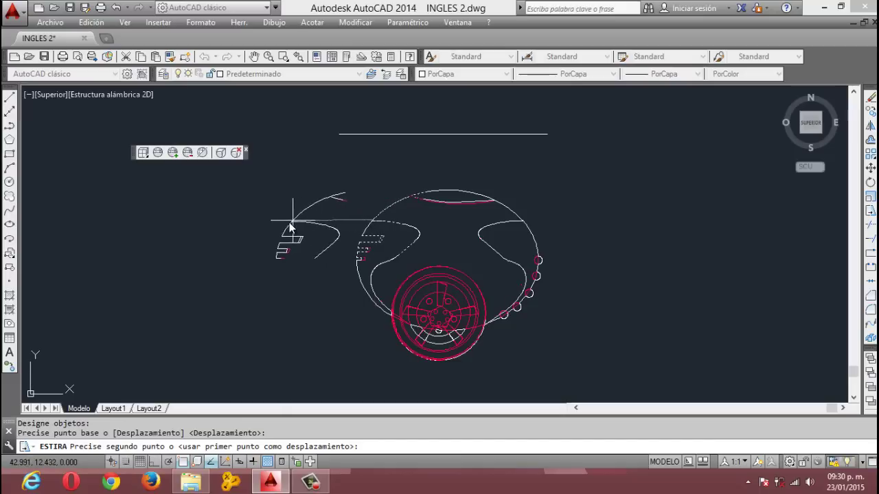
{"action": "left_click", "coordinate": [211, 248]}
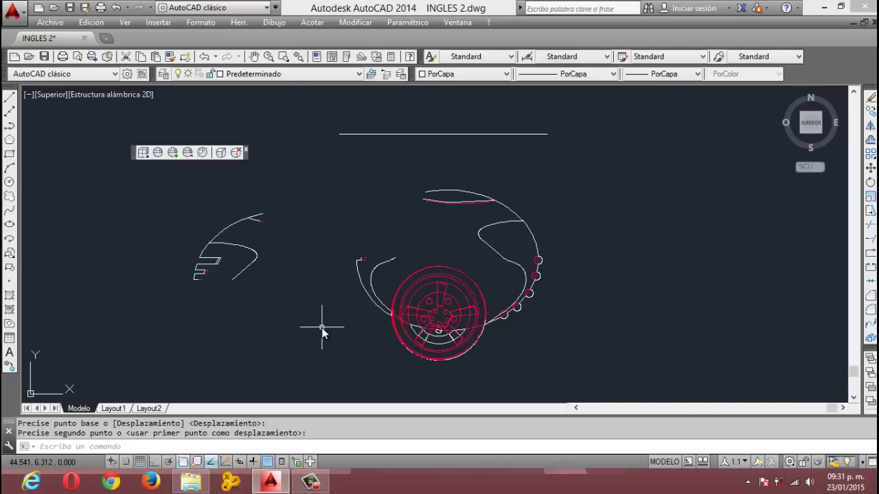
{"action": "key", "text": "ctrl+z"}
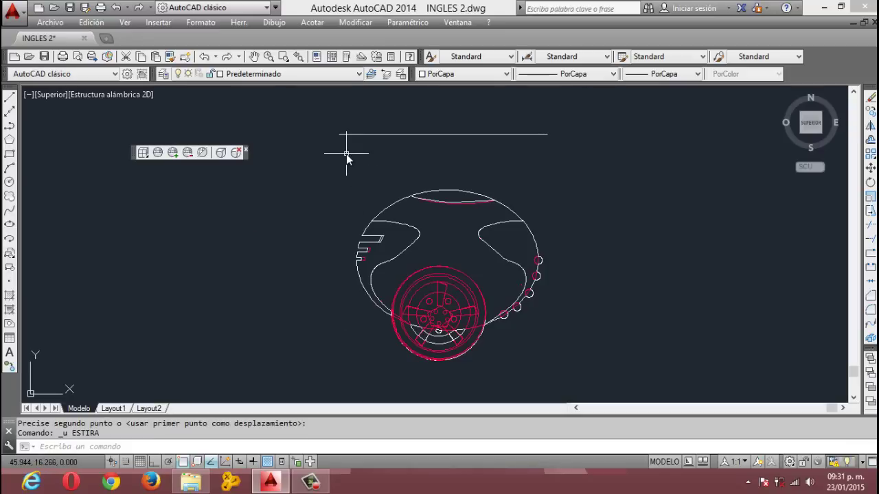
Stretch the car's left end up and to the left from an endpoint-snapped base point
{"action": "type", "text": "est"}
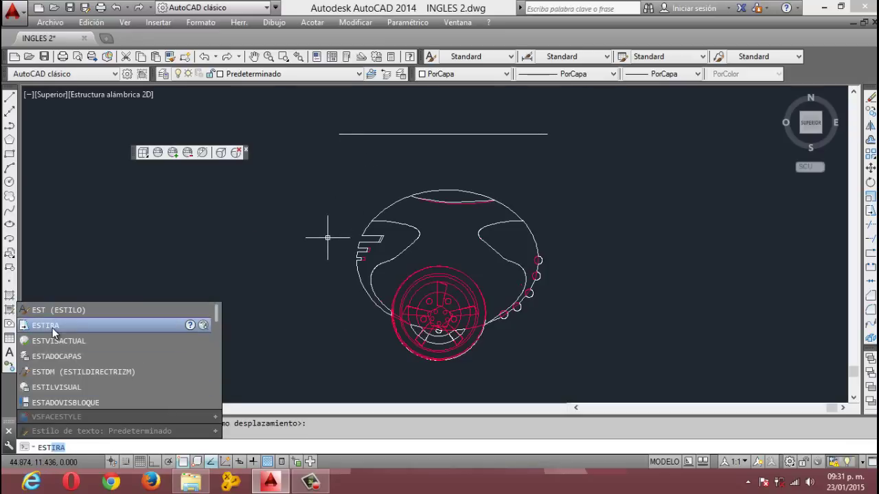
{"action": "left_click", "coordinate": [53, 327]}
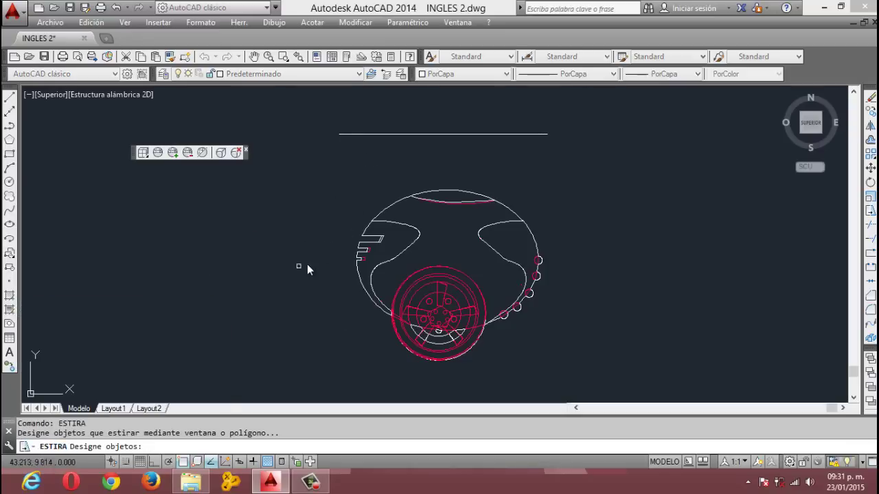
{"action": "left_click", "coordinate": [426, 173]}
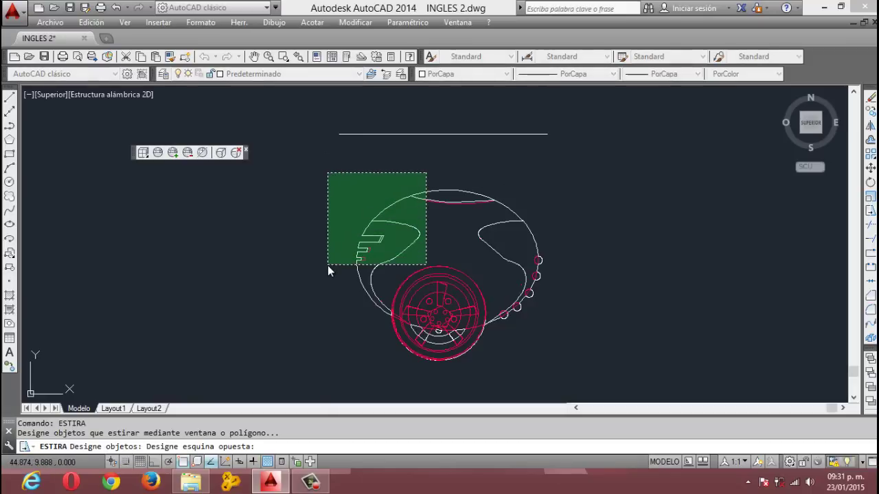
{"action": "left_click", "coordinate": [332, 264]}
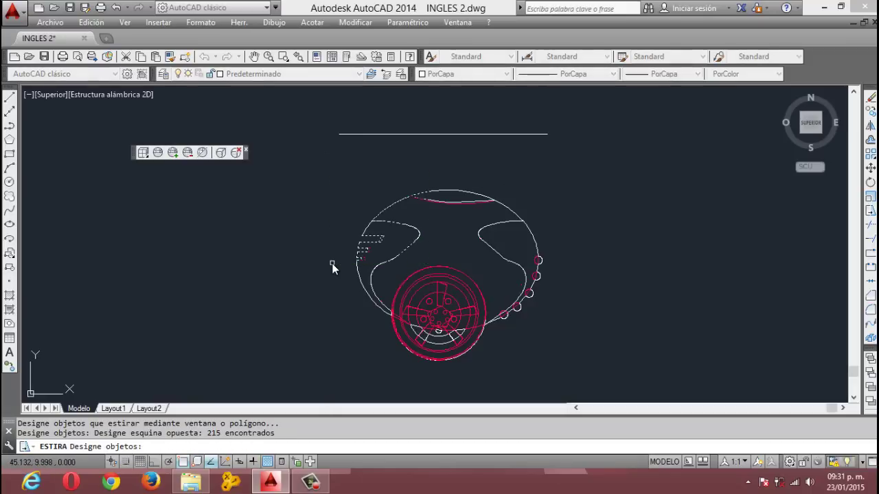
{"action": "key", "text": "Return"}
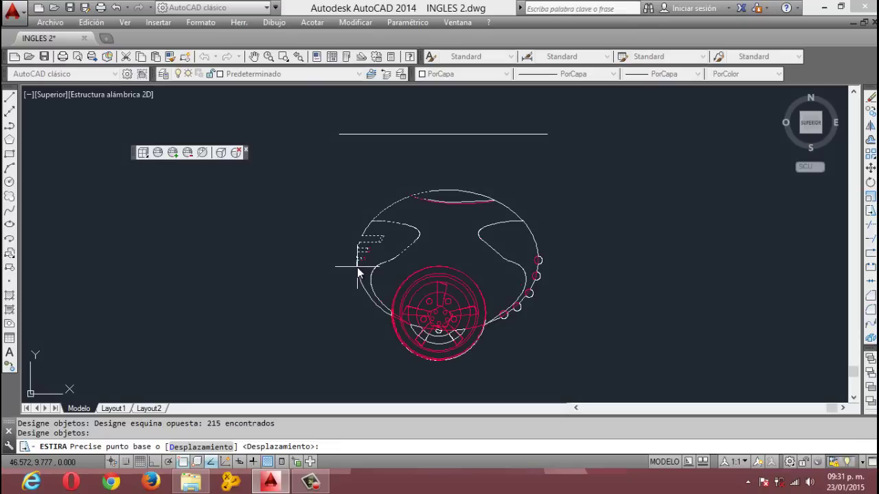
{"action": "right_click", "coordinate": [192, 464]}
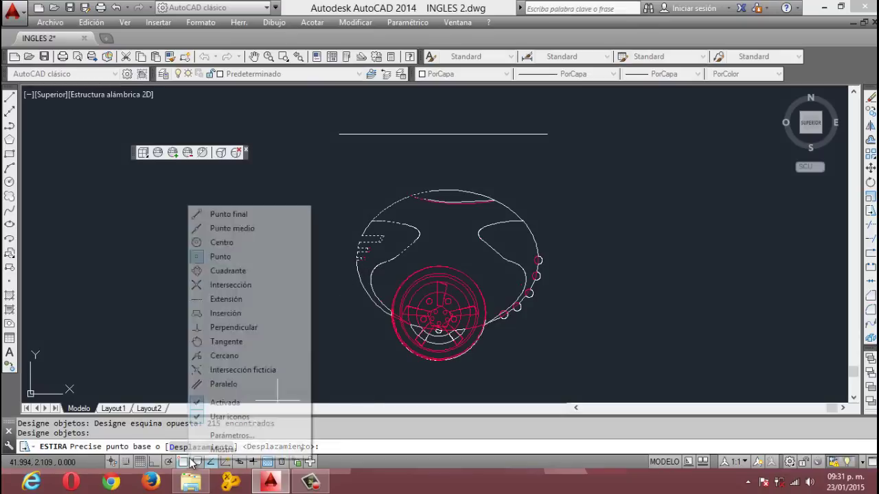
{"action": "left_click", "coordinate": [241, 214]}
{"action": "left_click", "coordinate": [370, 224]}
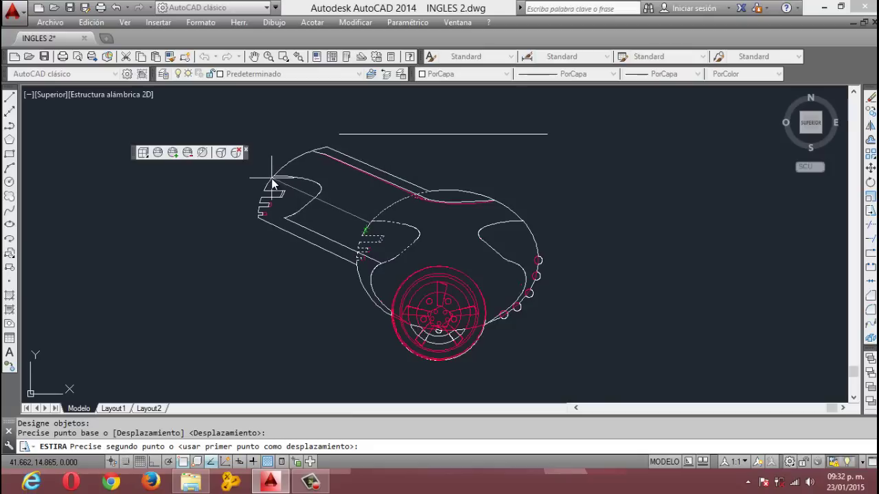
{"action": "left_click", "coordinate": [243, 184]}
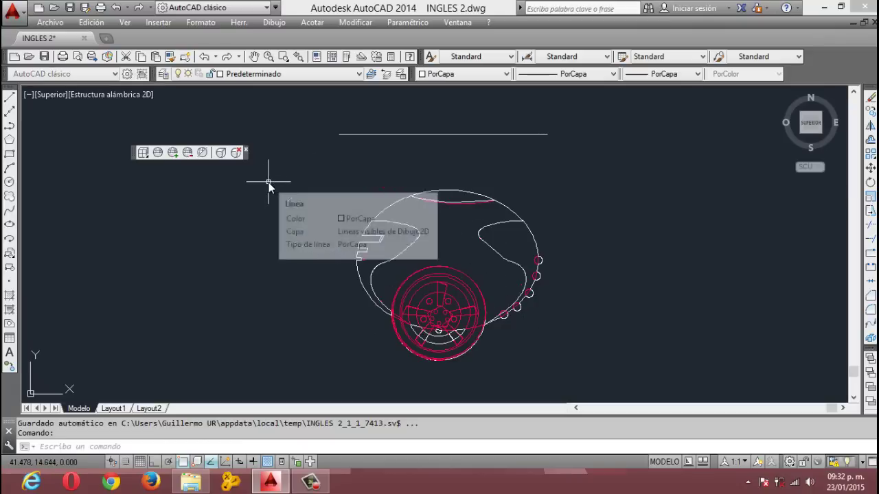
Undo the diagonal stretch with Ctrl+Z, cancel pending commands, and show the Modificar menu
{"action": "key", "text": "ctrl+z"}
{"action": "right_click", "coordinate": [291, 206]}
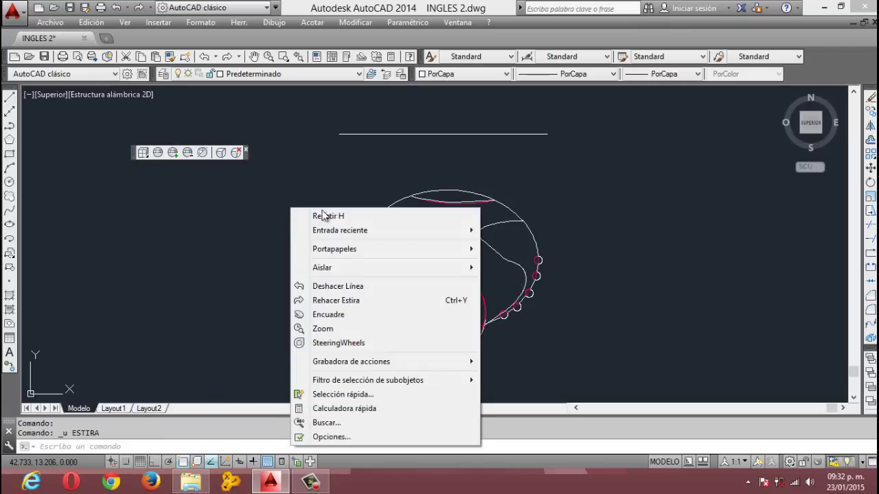
{"action": "key", "text": "Escape"}
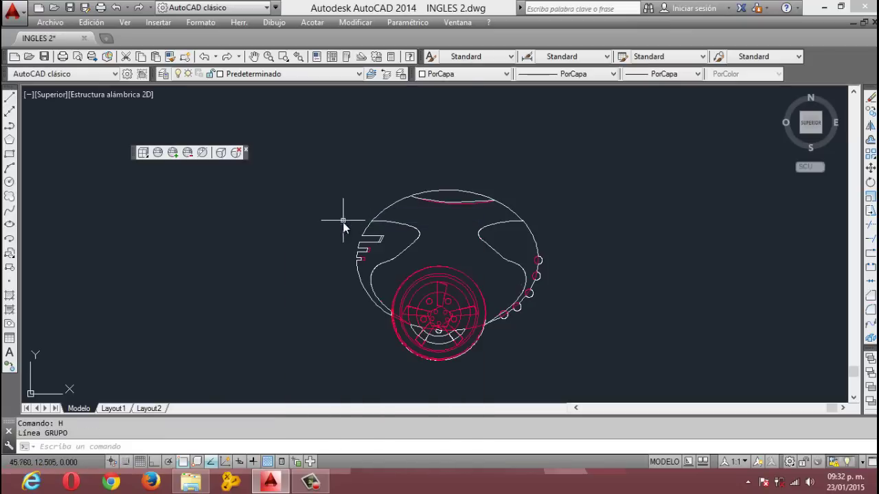
{"action": "key", "text": "Escape"}
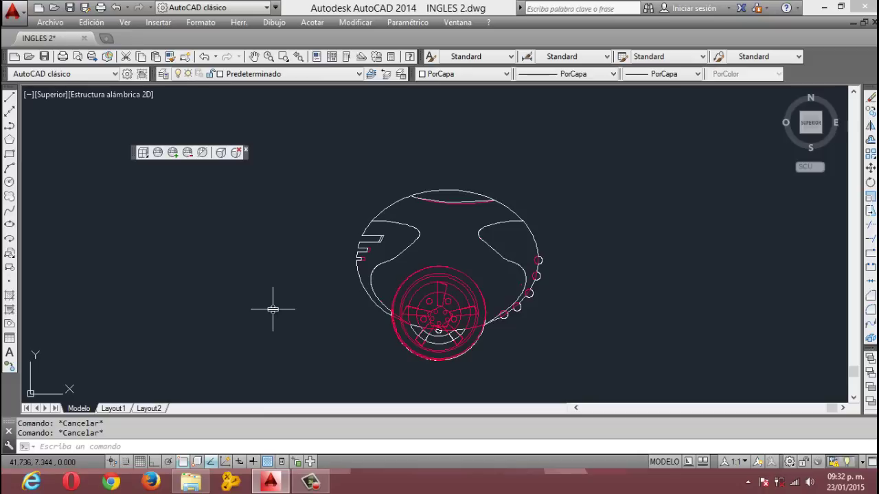
{"action": "left_click", "coordinate": [358, 22]}
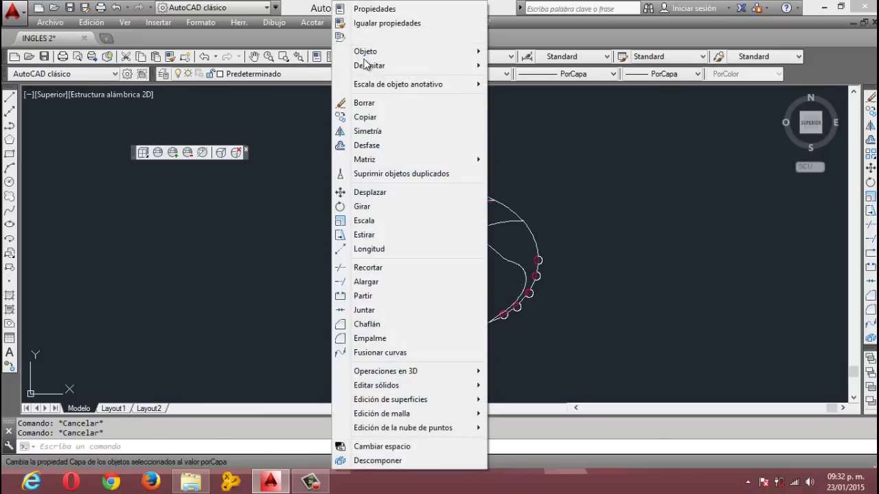
{"action": "left_click", "coordinate": [370, 235]}
{"action": "left_click", "coordinate": [580, 206]}
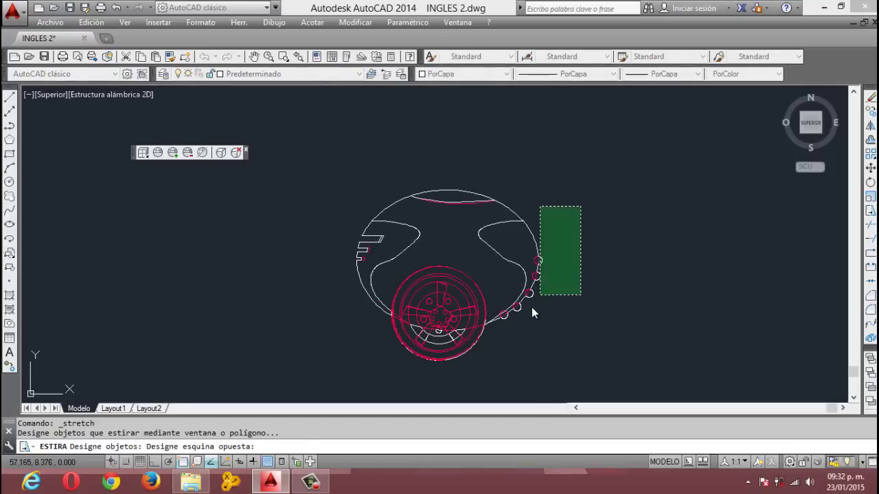
{"action": "left_click", "coordinate": [499, 323]}
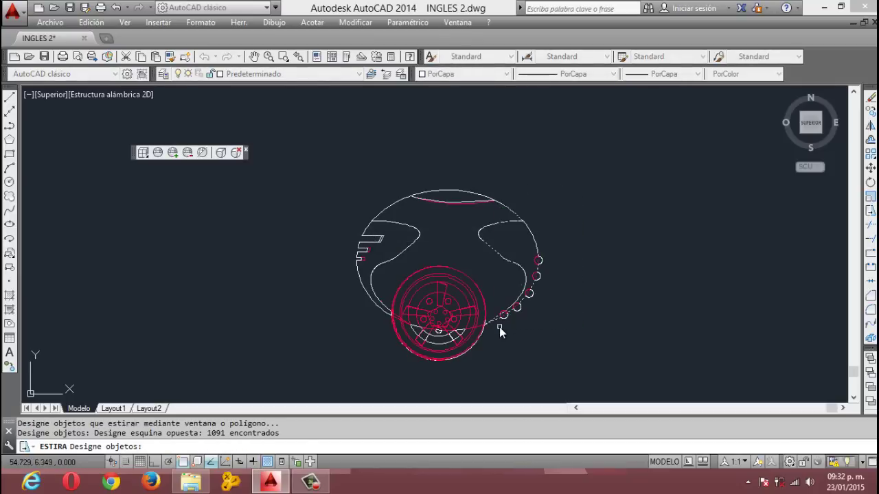
{"action": "key", "text": "Return"}
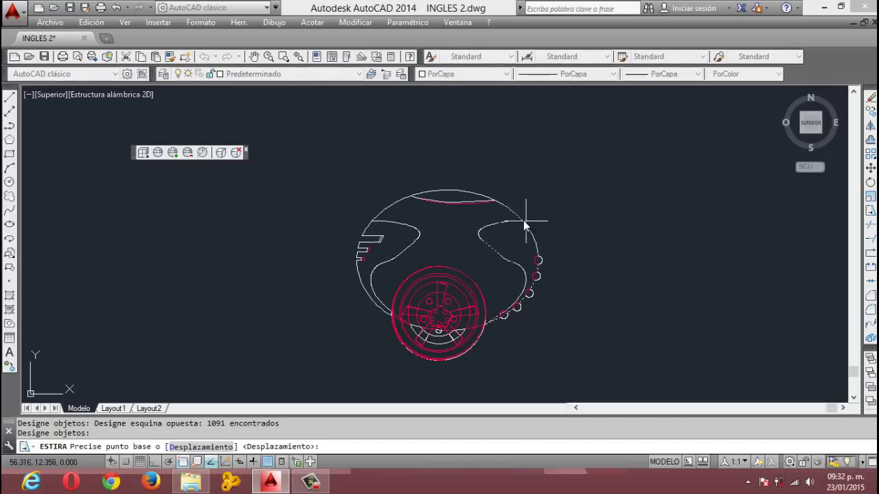
{"action": "right_click", "coordinate": [191, 464]}
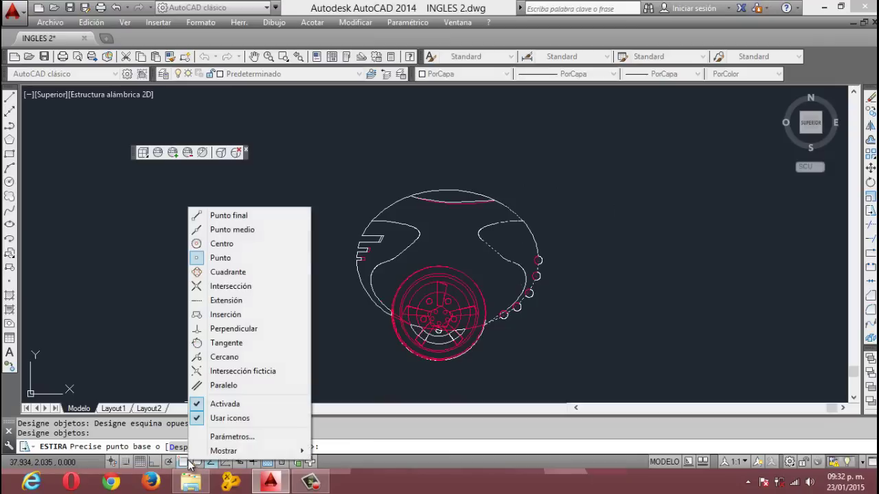
{"action": "left_click", "coordinate": [239, 217]}
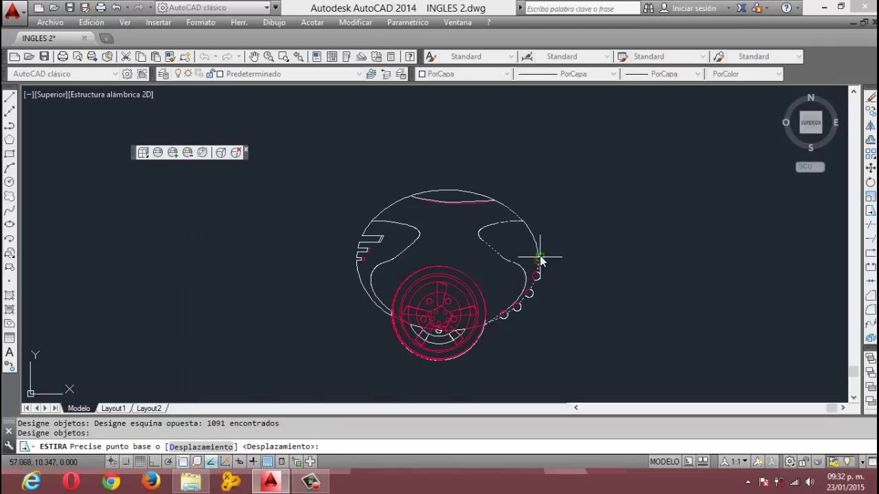
{"action": "left_click", "coordinate": [540, 259]}
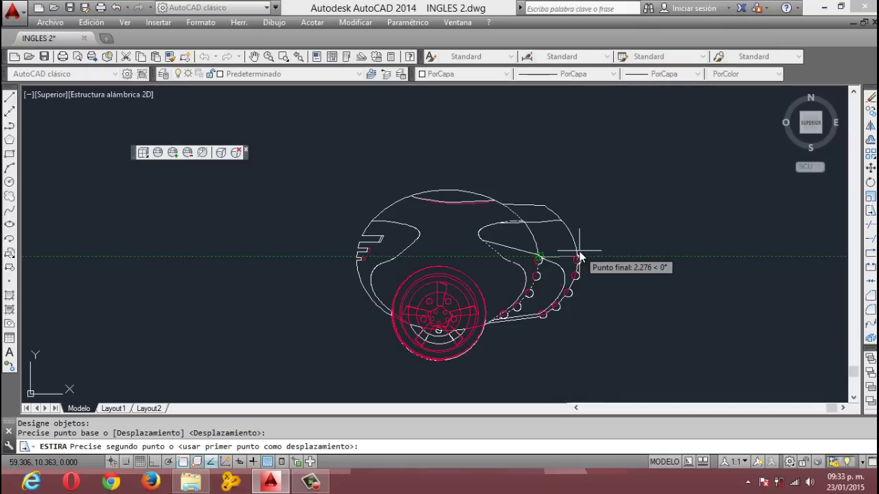
{"action": "type", "text": "23"}
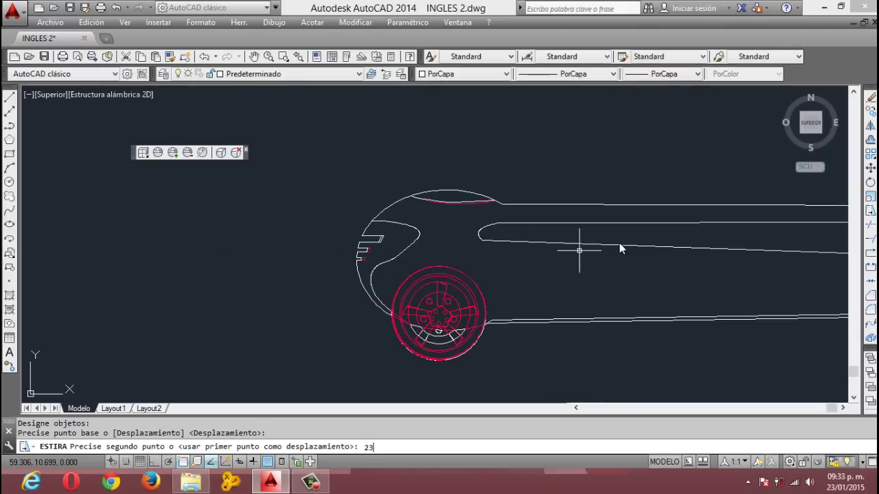
{"action": "key", "text": "Return"}
{"action": "scroll", "coordinate": [553, 229], "scroll_direction": "down", "scroll_amount": 3}
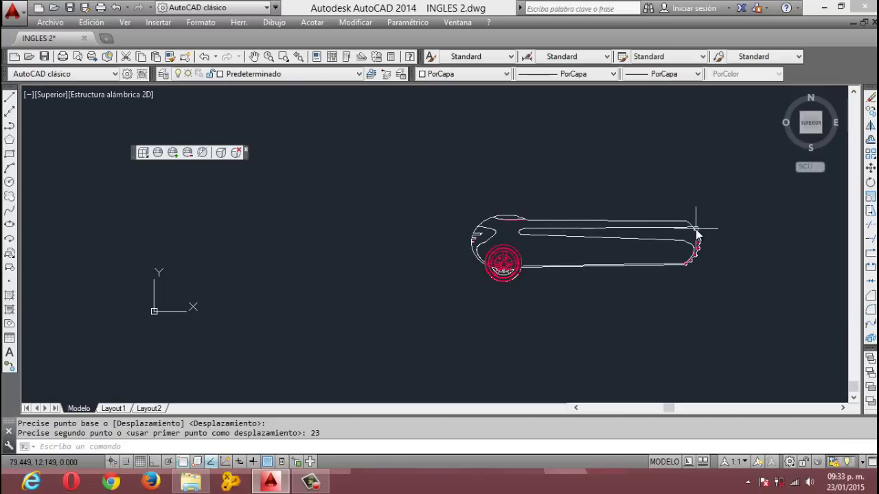
{"action": "mouse_move", "coordinate": [696, 228]}
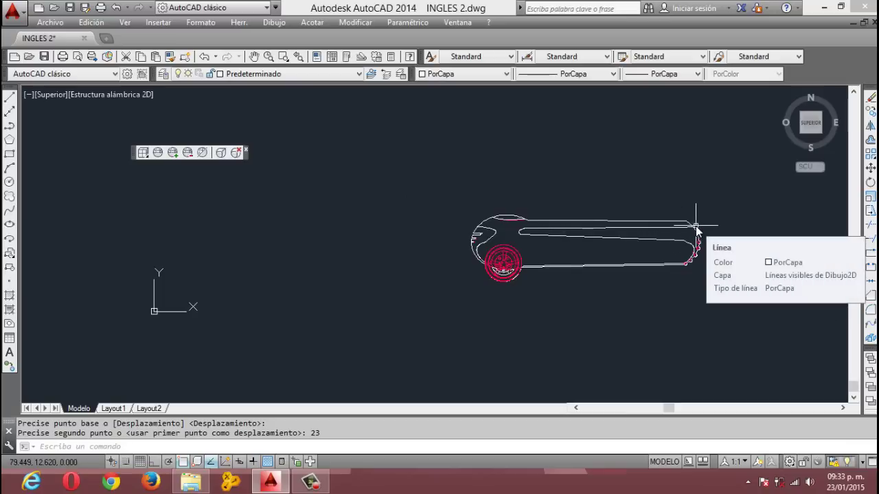
{"action": "key", "text": "ctrl+z"}
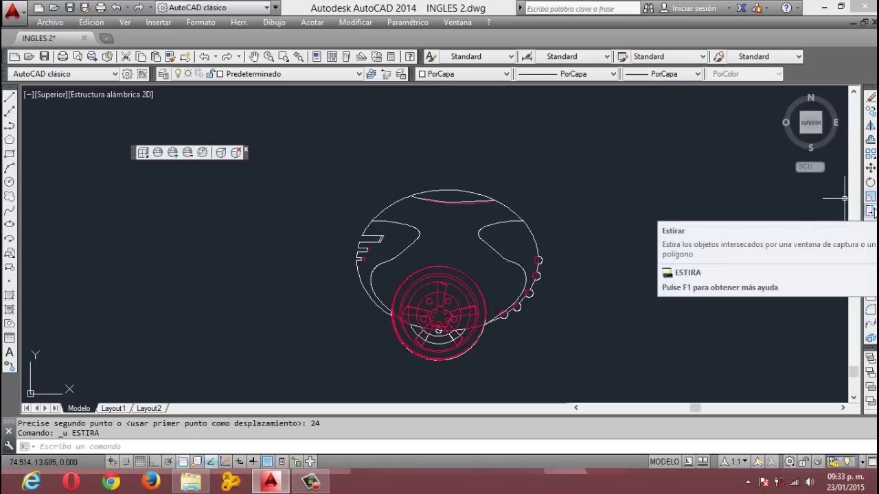
Stretch the crossing-selected rear section 12 units, then undo that stretch
{"action": "left_click", "coordinate": [869, 211]}
{"action": "left_click", "coordinate": [557, 196]}
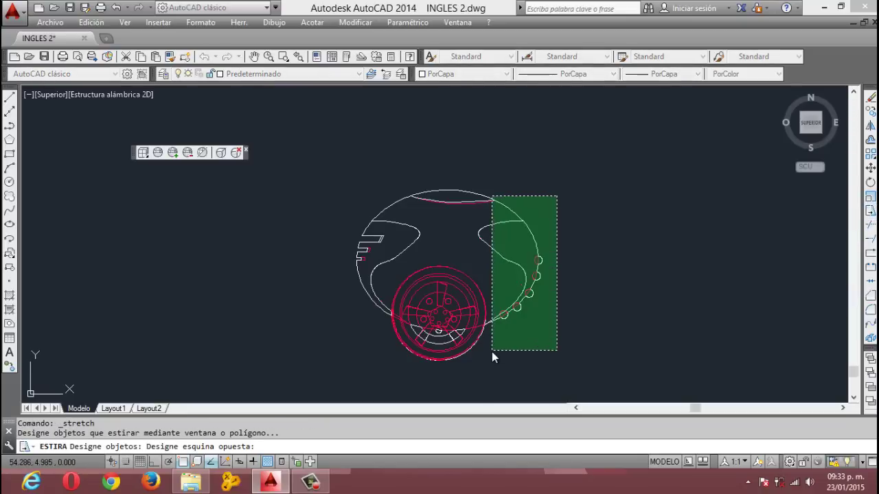
{"action": "left_click", "coordinate": [491, 352]}
{"action": "key", "text": "Return"}
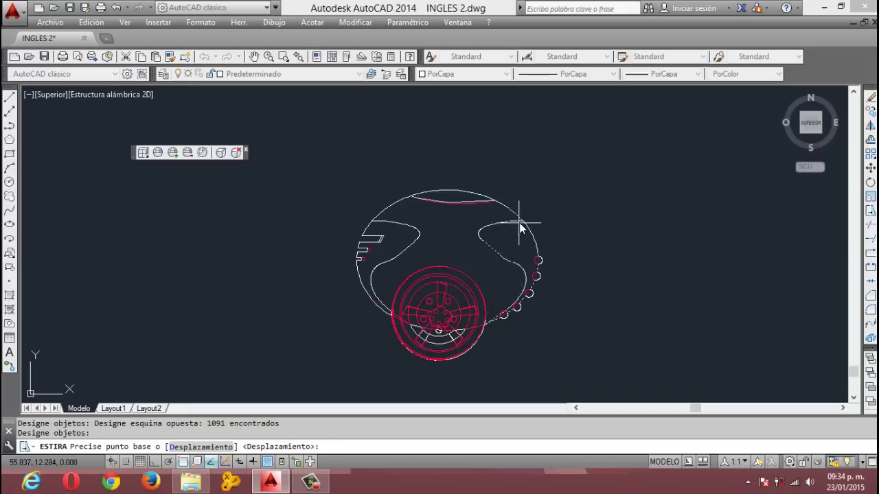
{"action": "left_click", "coordinate": [535, 228]}
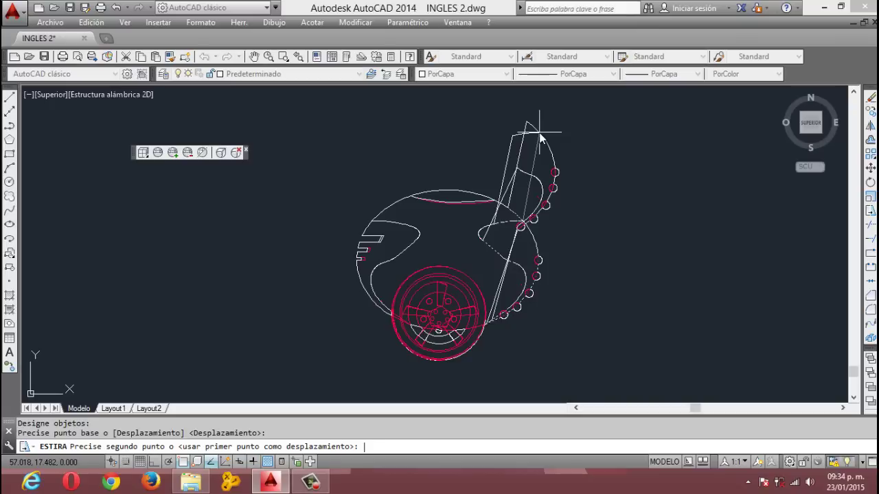
{"action": "type", "text": "12"}
{"action": "key", "text": "Return"}
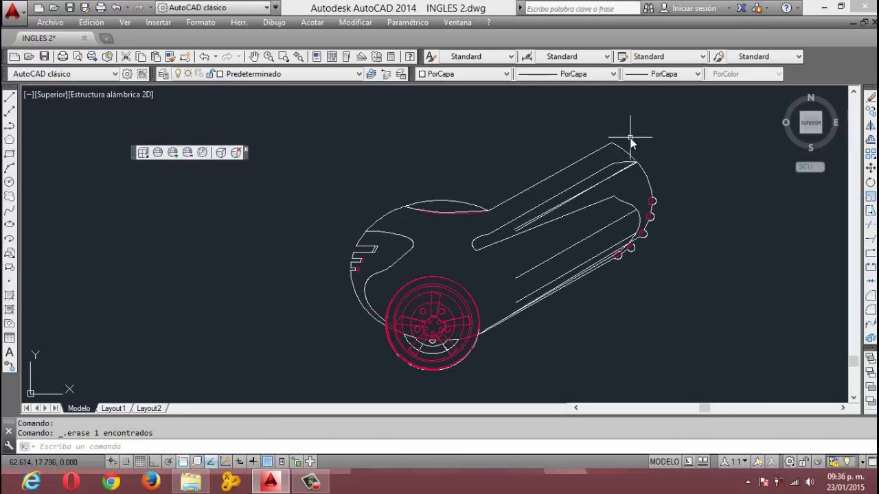
{"action": "key", "text": "ctrl+z"}
{"action": "key", "text": "ctrl+z"}
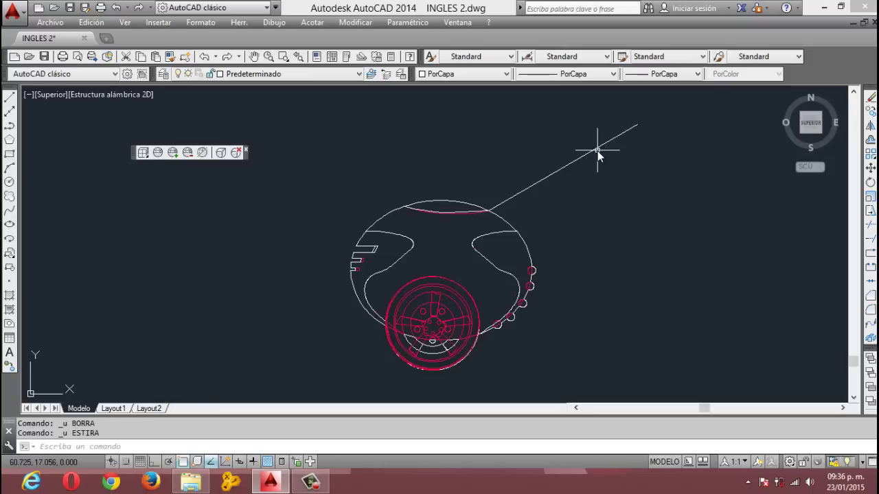
Delete the stray diagonal line and crossing-select the car's rear for _STRETCH
{"action": "left_click", "coordinate": [598, 148]}
{"action": "key", "text": "Delete"}
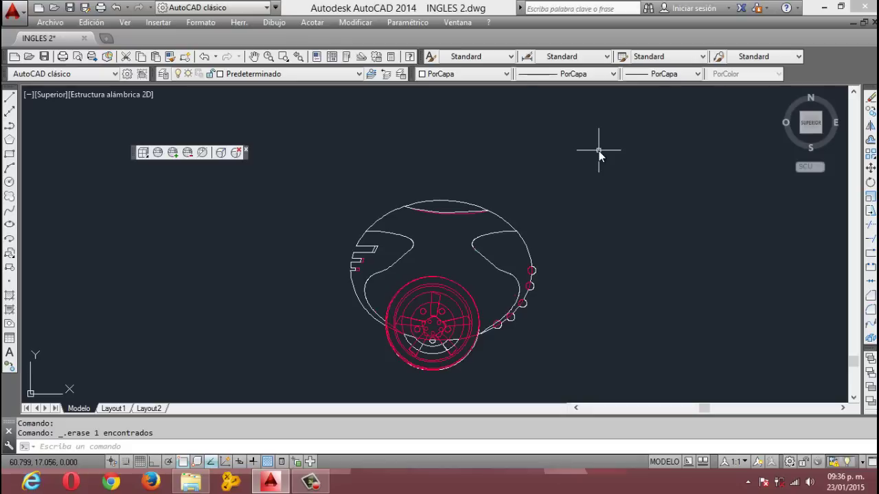
{"action": "type", "text": "_"}
{"action": "type", "text": "stre"}
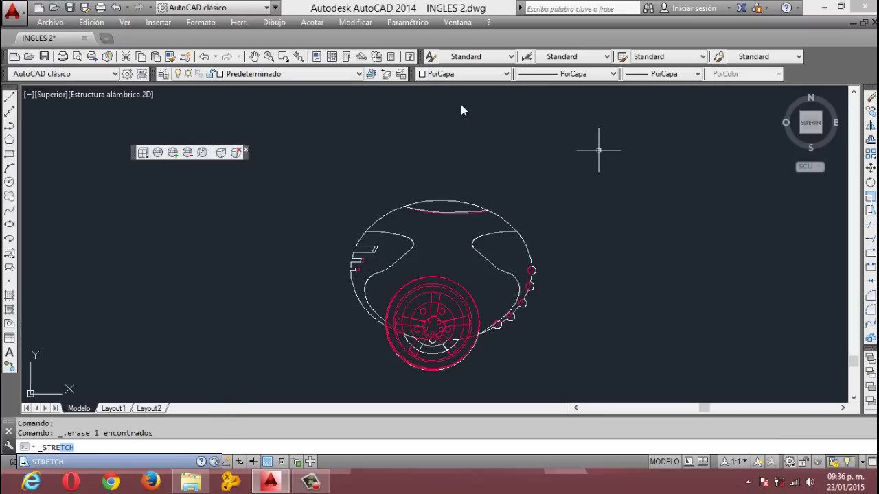
{"action": "key", "text": "Return"}
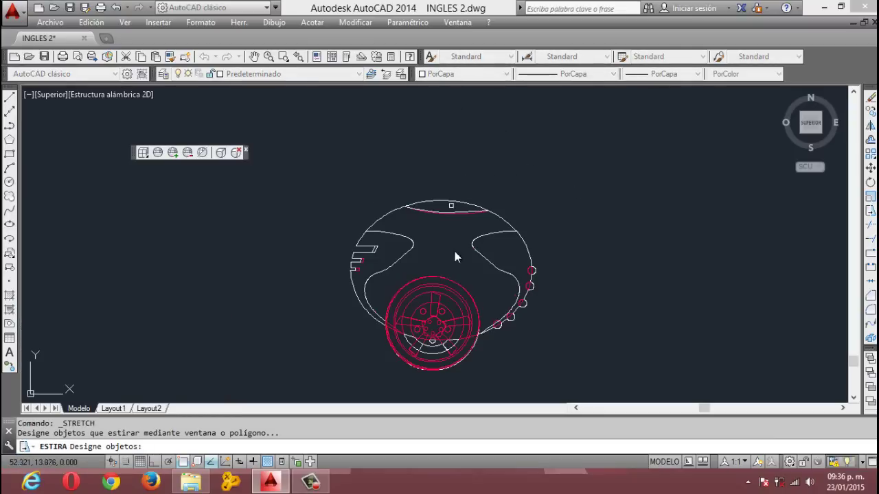
{"action": "left_click", "coordinate": [562, 215]}
{"action": "left_click", "coordinate": [491, 360]}
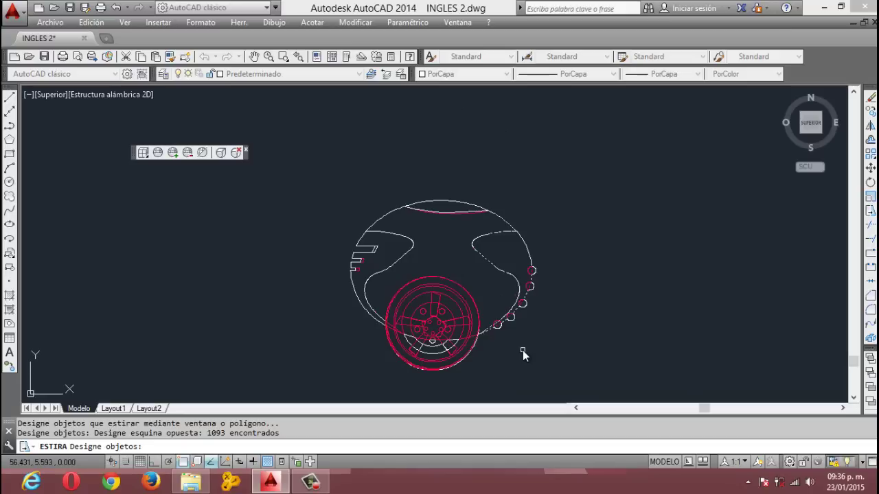
{"action": "key", "text": "Return"}
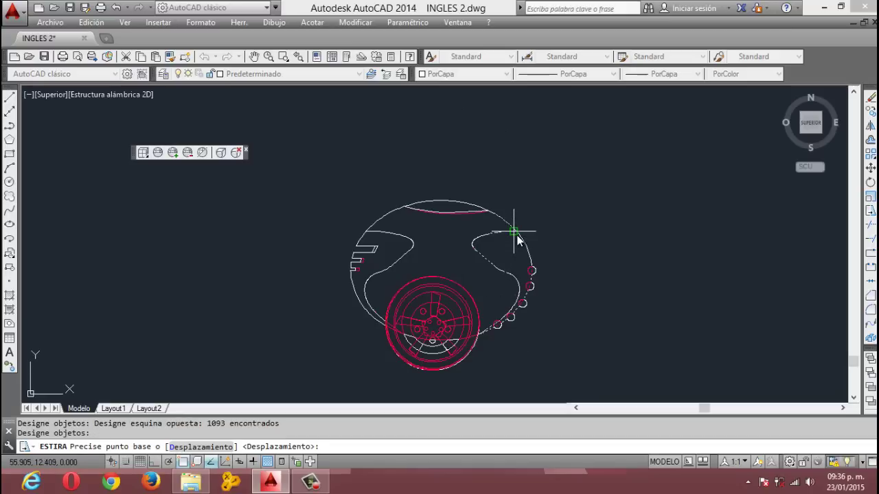
Stretch the rear 10 units along 45 degrees from a base point on the rear window curve
{"action": "left_click", "coordinate": [514, 278]}
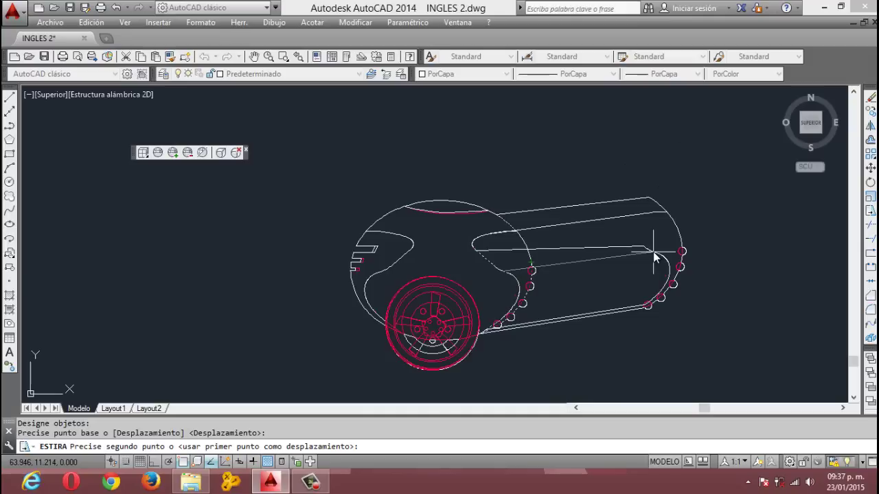
{"action": "type", "text": "<45"}
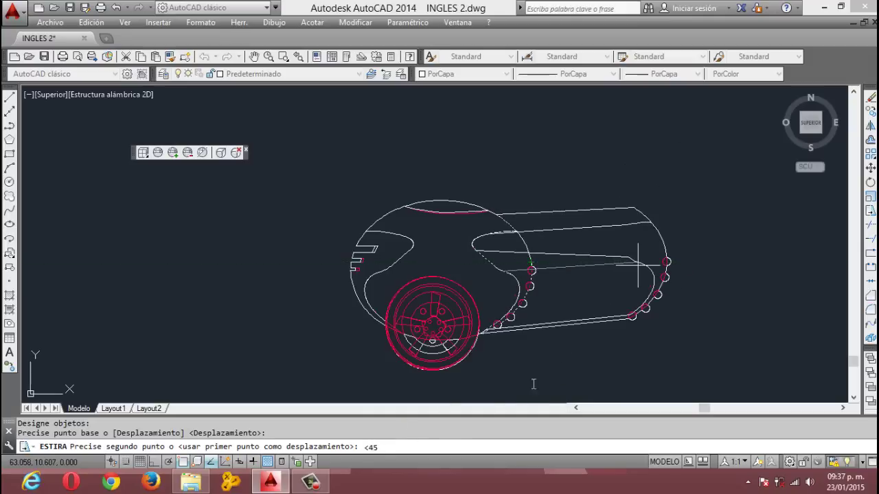
{"action": "key", "text": "Return"}
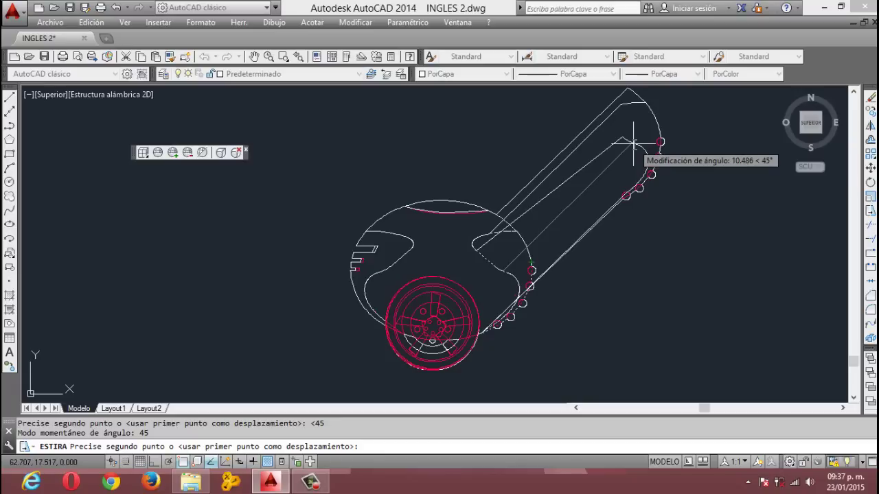
{"action": "type", "text": "10"}
{"action": "key", "text": "Return"}
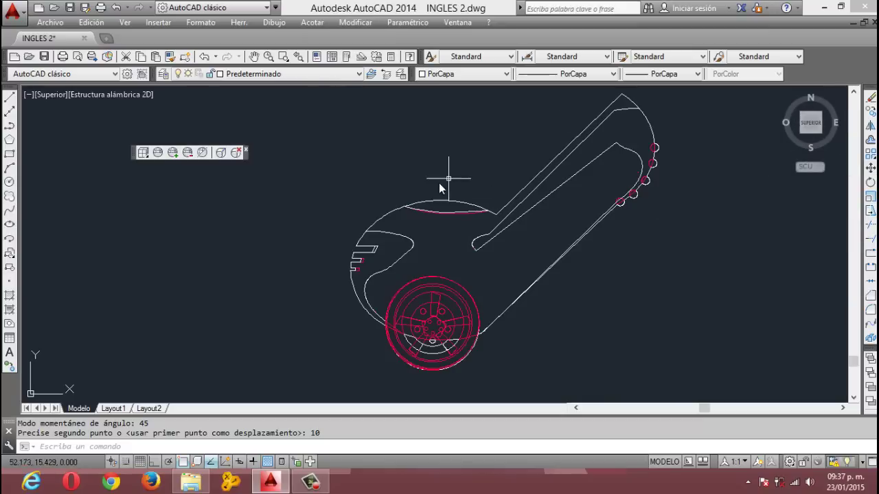
{"action": "left_click", "coordinate": [267, 8]}
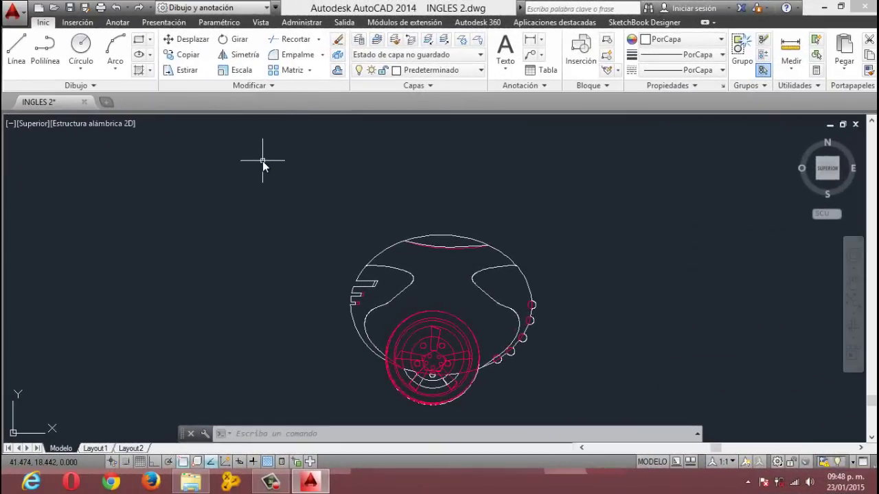
Launch Estirar from the Home ribbon in the Dibujo y anotación workspace
{"action": "left_click", "coordinate": [186, 76]}
Restart Estirar and stretch the crossing-selected rear 6 units at <25 from the rear window endpoint
{"action": "key", "text": "Escape"}
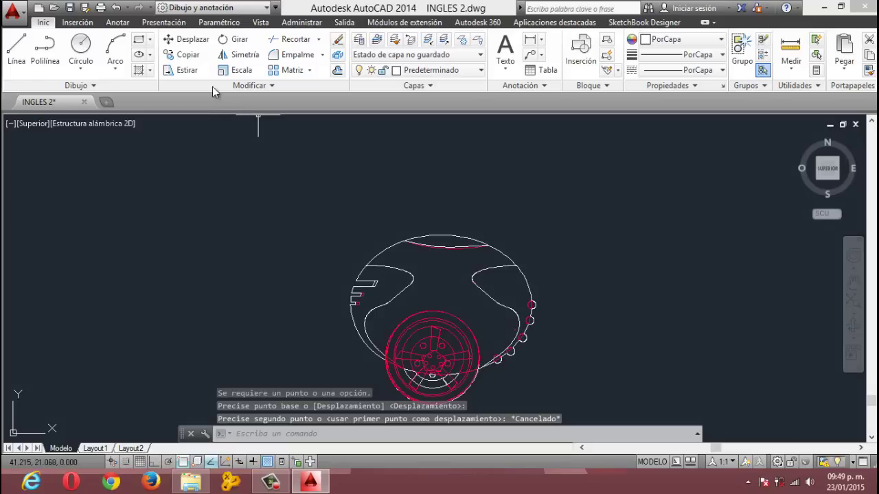
{"action": "left_click", "coordinate": [184, 70]}
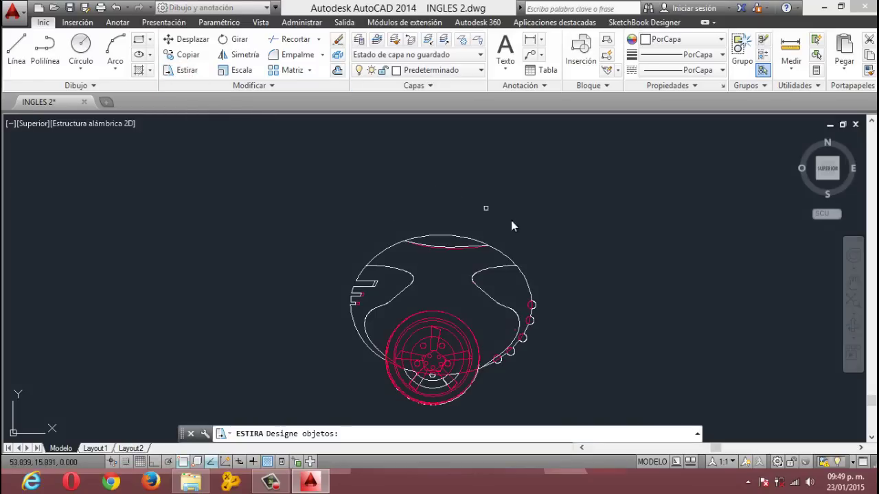
{"action": "left_click", "coordinate": [564, 241]}
{"action": "left_click", "coordinate": [494, 397]}
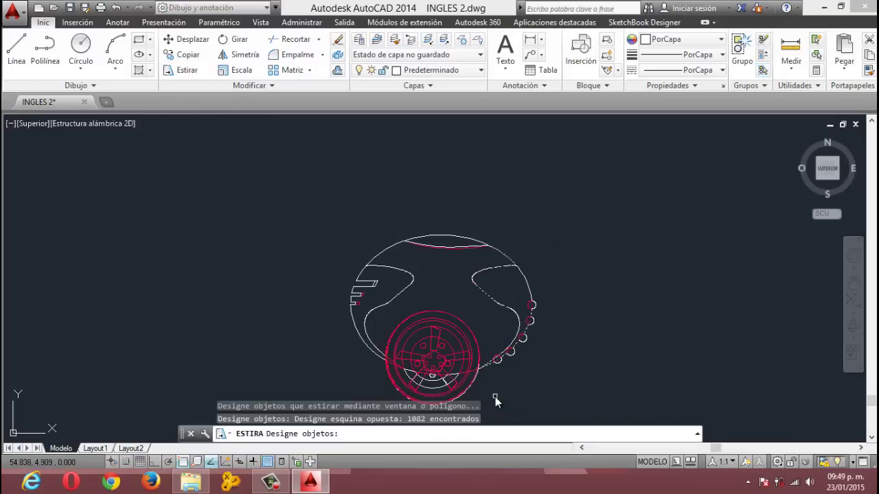
{"action": "key", "text": "Return"}
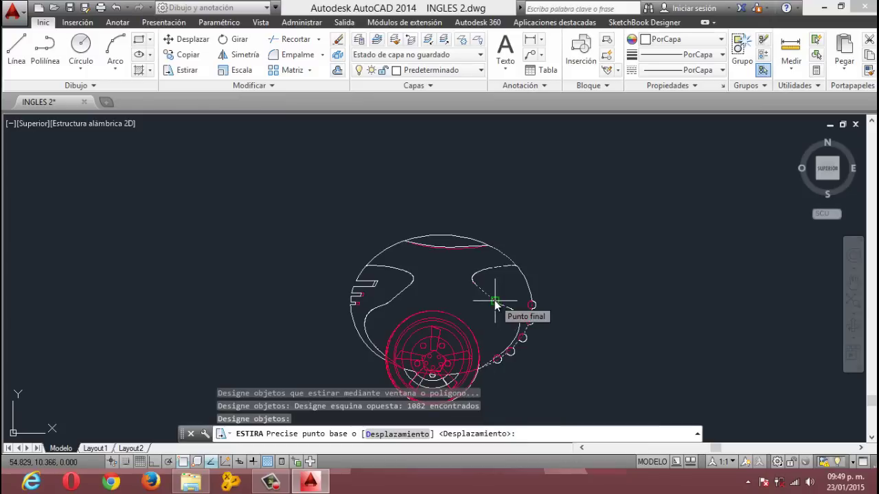
{"action": "left_click", "coordinate": [495, 304]}
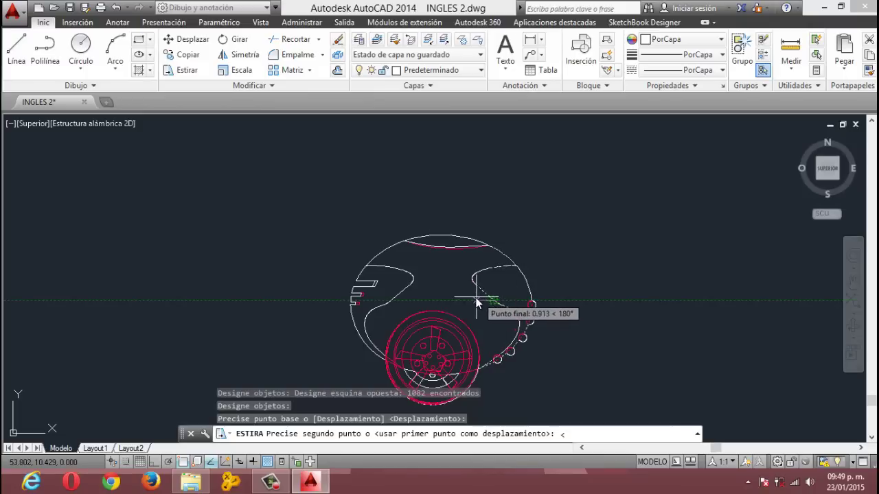
{"action": "type", "text": "<25"}
{"action": "key", "text": "Return"}
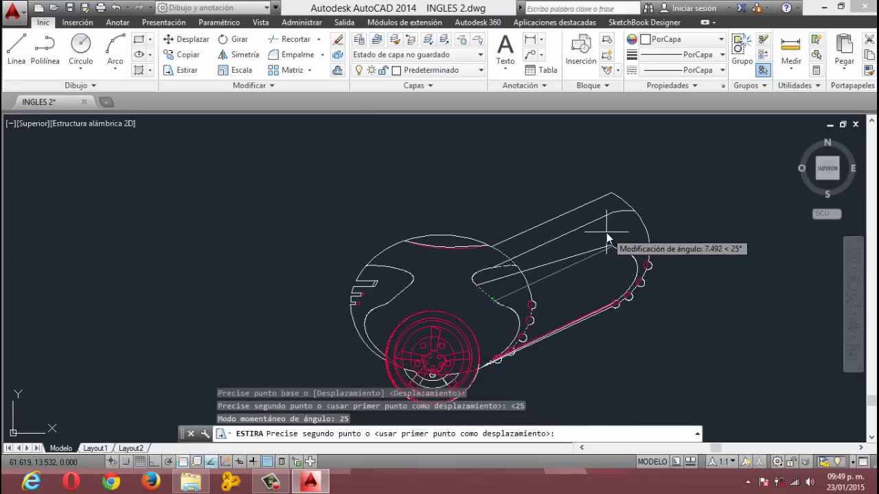
{"action": "type", "text": "6"}
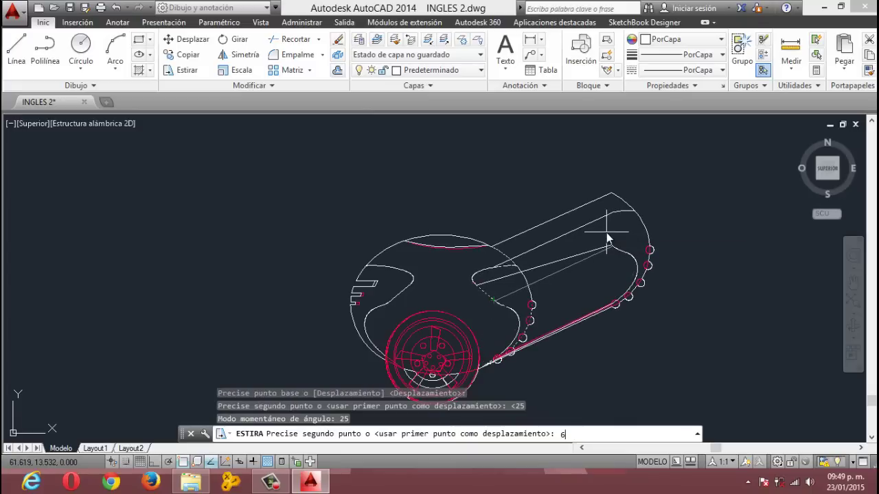
{"action": "key", "text": "Return"}
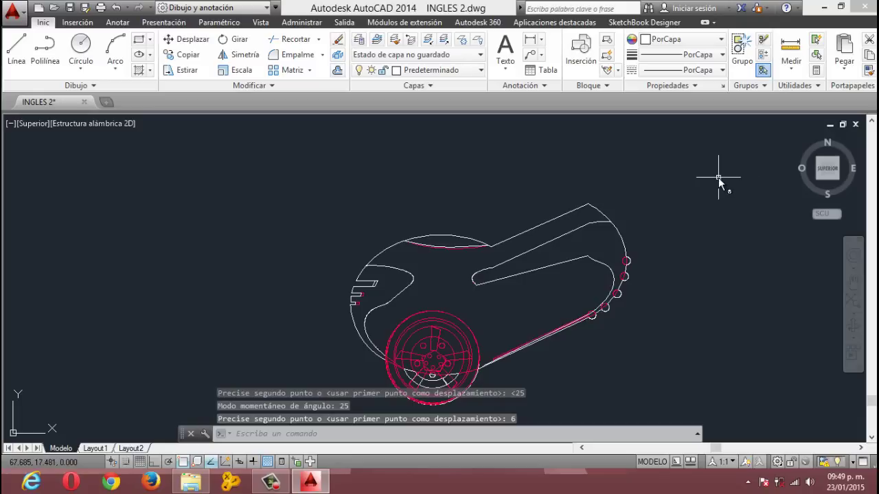